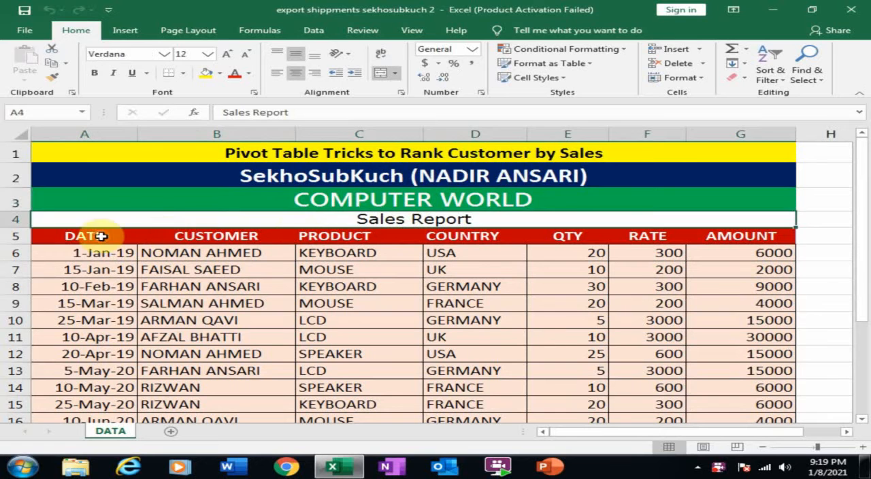
- Review the sales report's column headings from DATE through AMOUNT and its customer entries
left_click(101, 235)
left_click(218, 235)
left_click(330, 235)
left_click(476, 235)
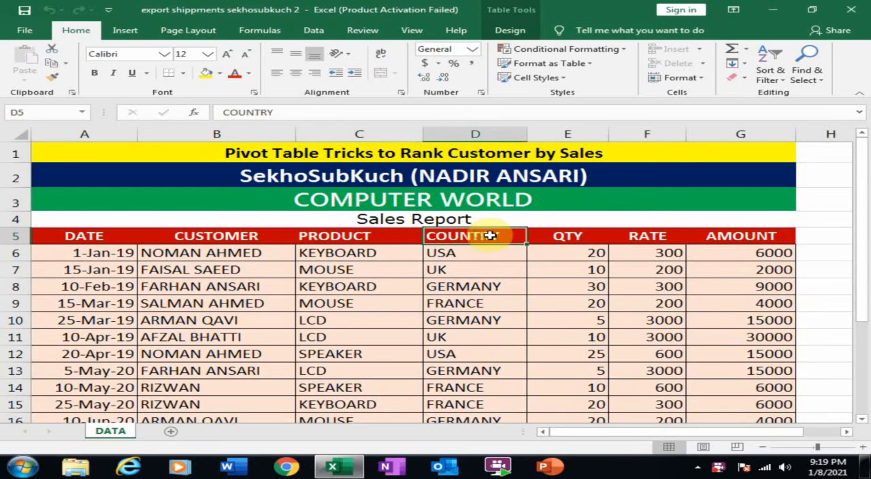
left_click(568, 236)
left_click(647, 235)
left_click(726, 236)
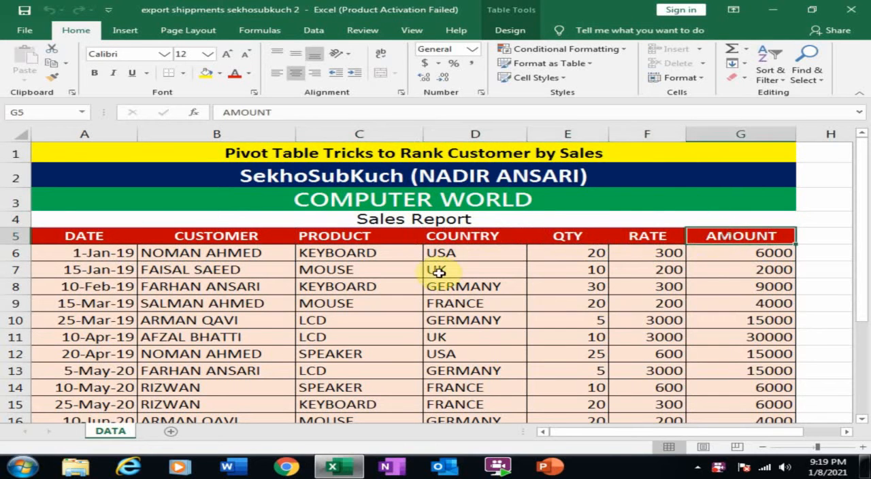
left_click(215, 304)
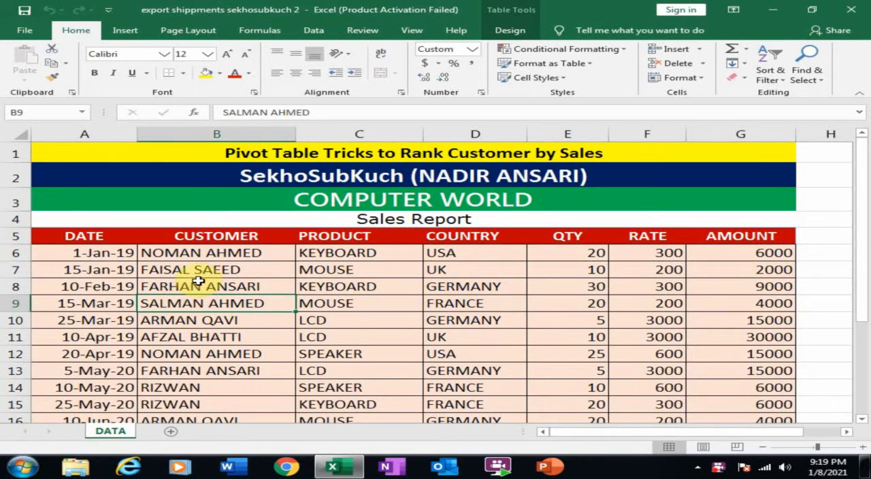
- Create a PivotTable from the sales report table (Table2) on a new worksheet
left_click(194, 286)
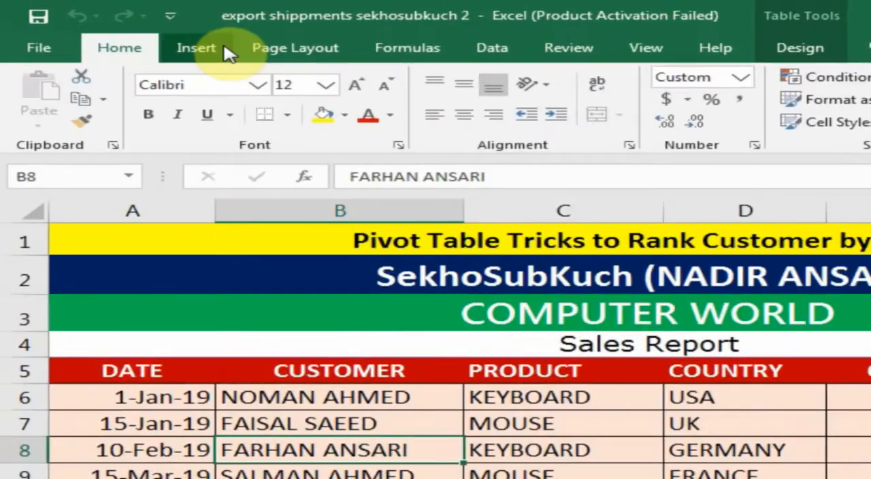
left_click(134, 33)
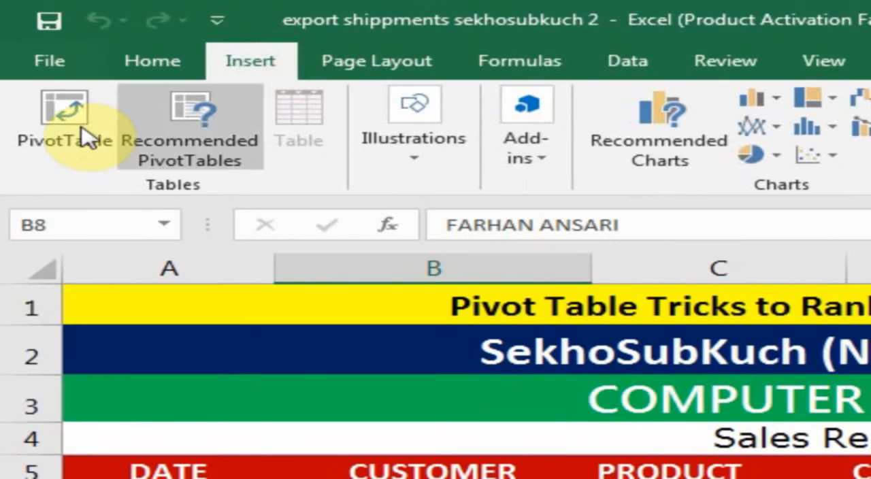
left_click(41, 136)
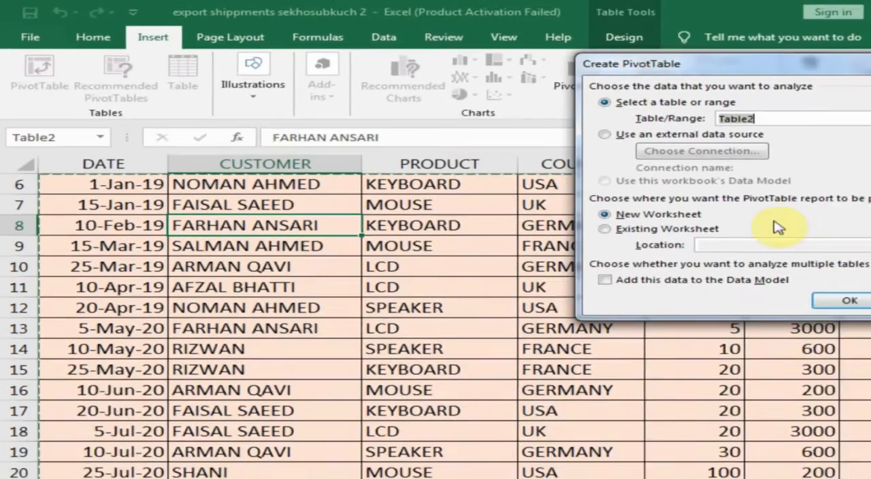
left_click(841, 301)
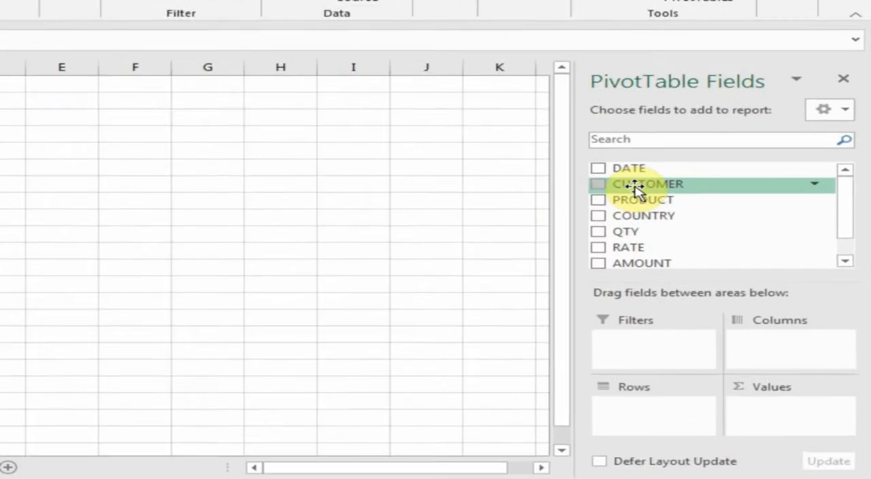
- Place the CUSTOMER field in the PivotTable's rows and the AMOUNT field in its values
left_click_drag(645, 185, 647, 217)
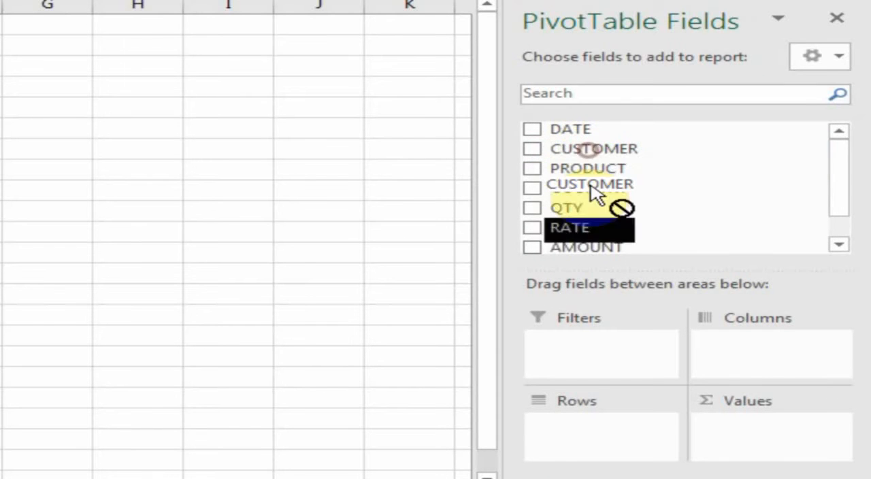
left_click_drag(597, 193, 586, 431)
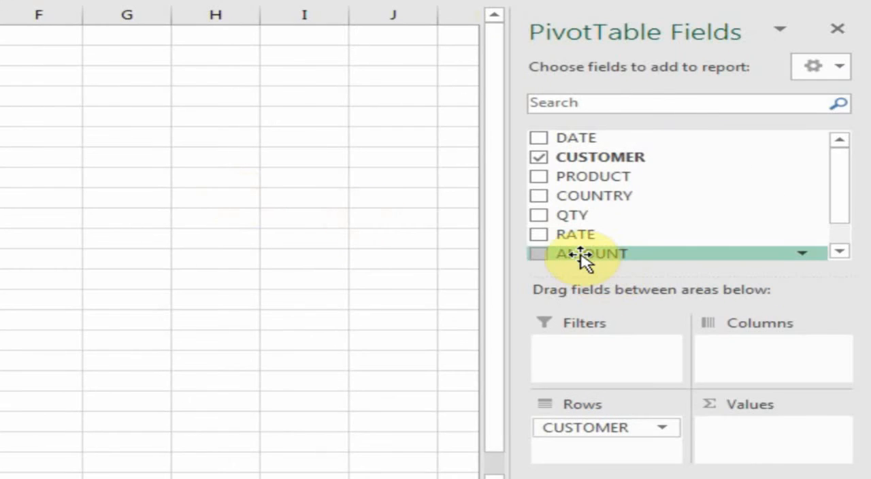
left_click_drag(581, 255, 752, 437)
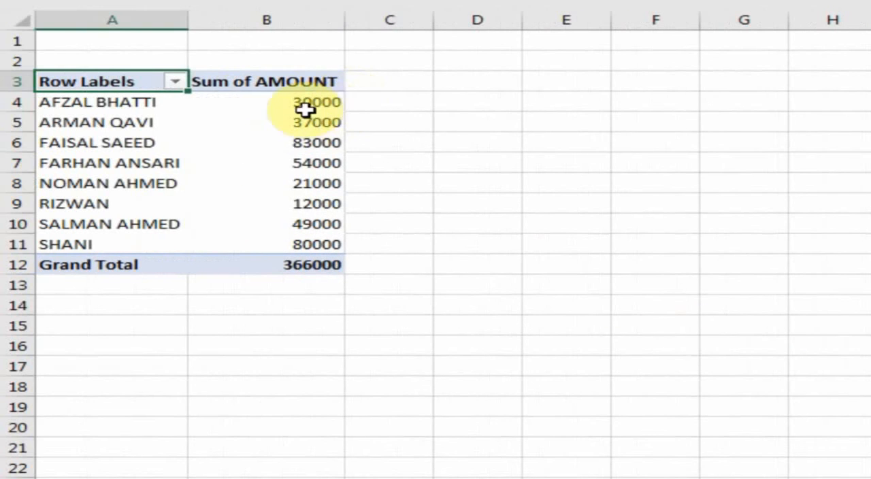
- Examine the summed amounts of the first three customers in the PivotTable
mouse_move(331, 105)
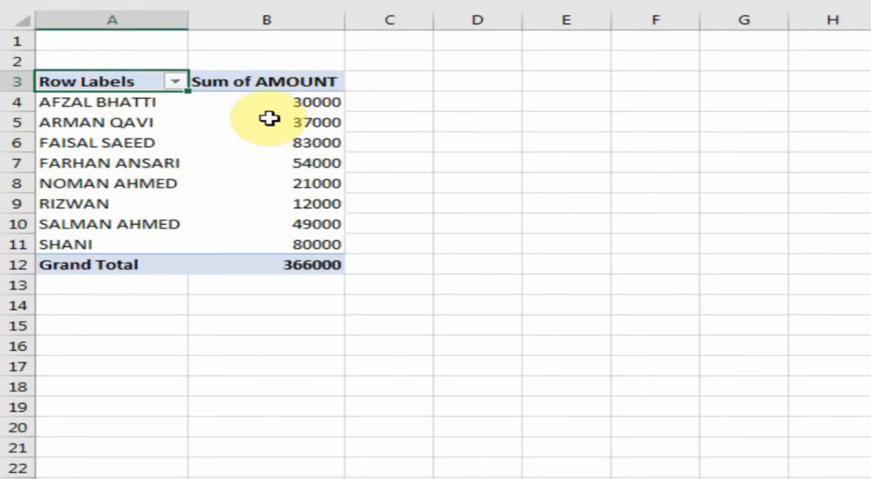
left_click(100, 102)
left_click(296, 107)
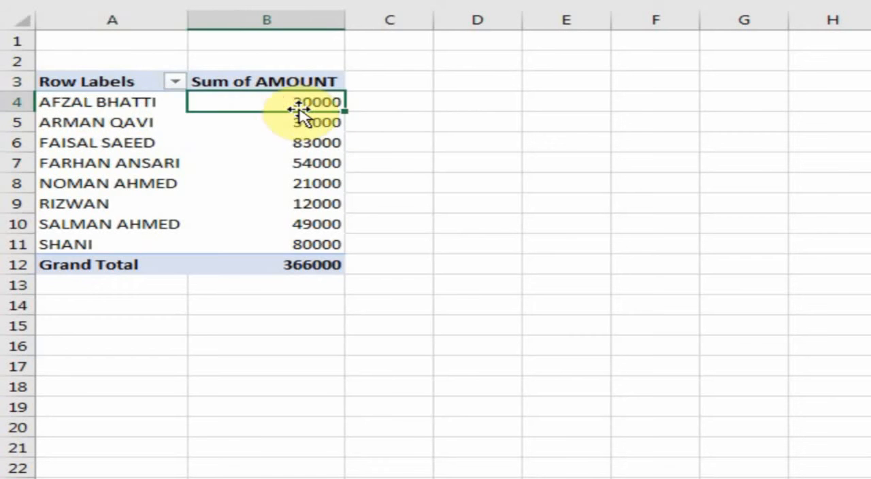
left_click(94, 123)
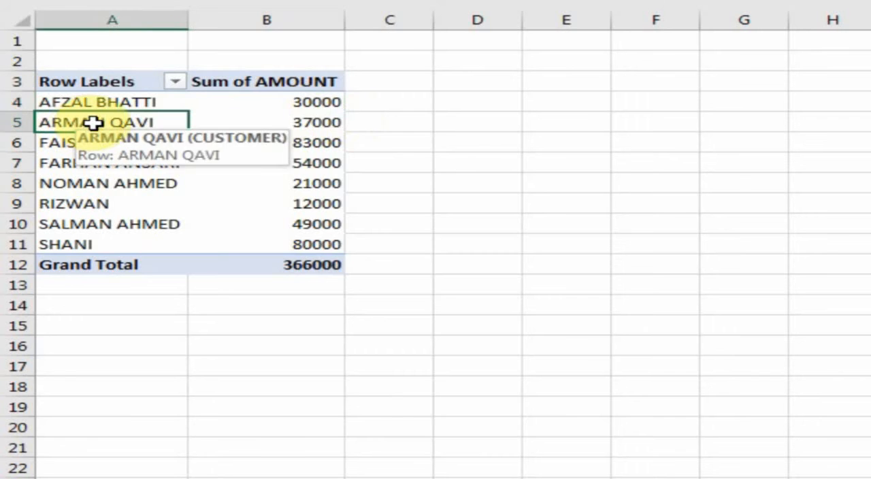
left_click(310, 127)
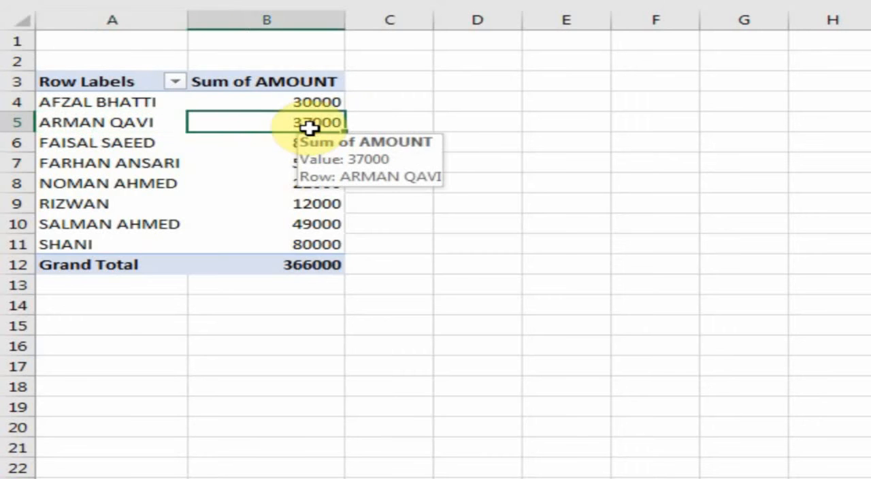
left_click(117, 142)
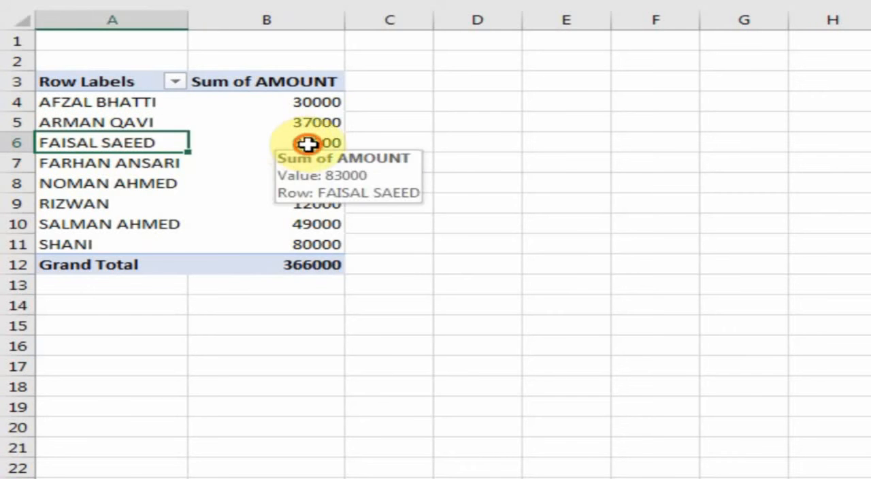
left_click(309, 143)
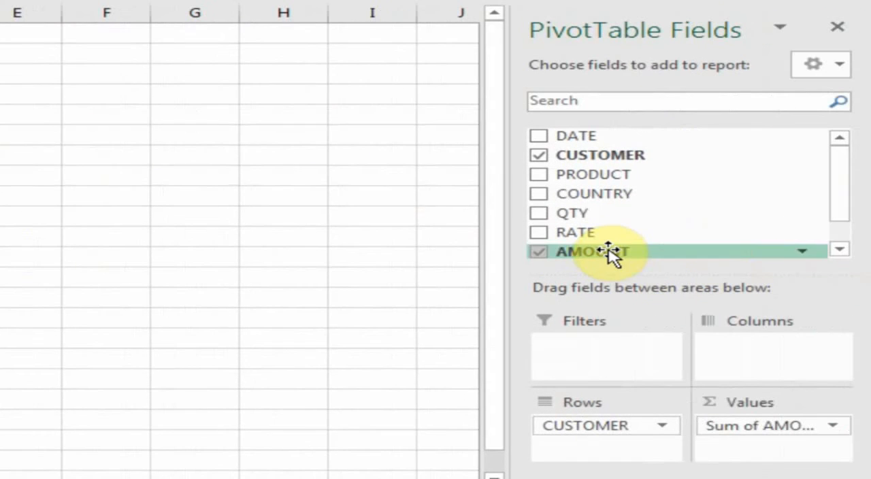
- Add the AMOUNT field to the PivotTable values a second time and compare the two amount columns
left_click_drag(615, 249, 749, 457)
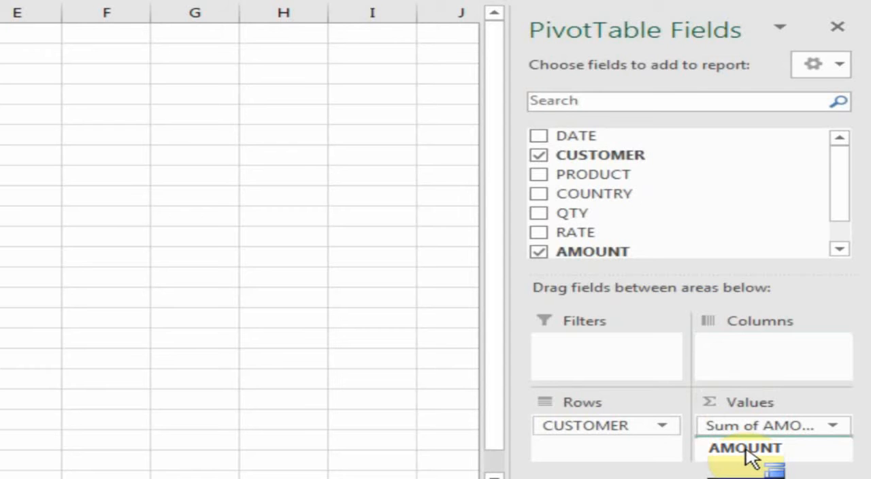
left_click_drag(748, 457, 743, 454)
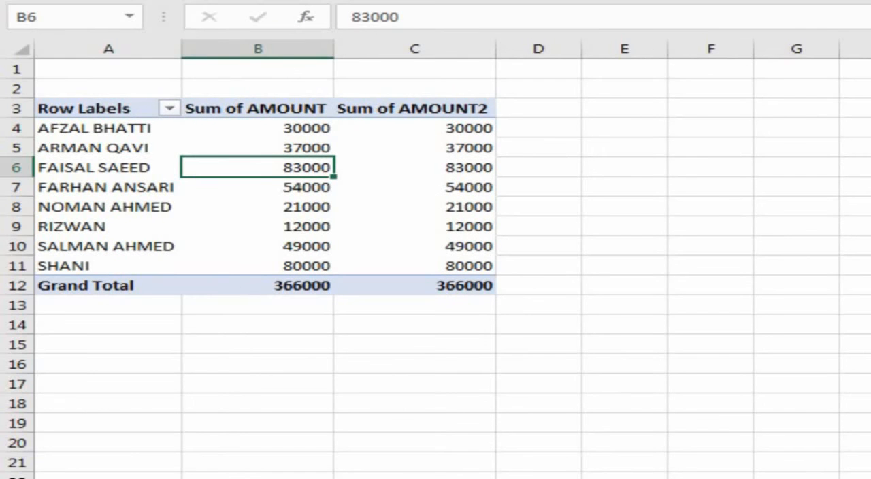
left_click(263, 133)
left_click(430, 133)
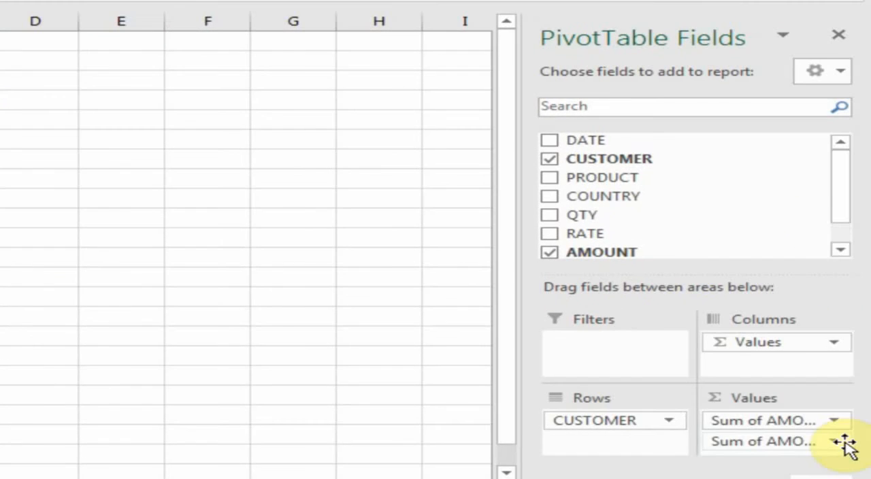
- Name the second amount field RANK and show its values as Rank Largest to Smallest with CUSTOMER as base field
left_click(836, 442)
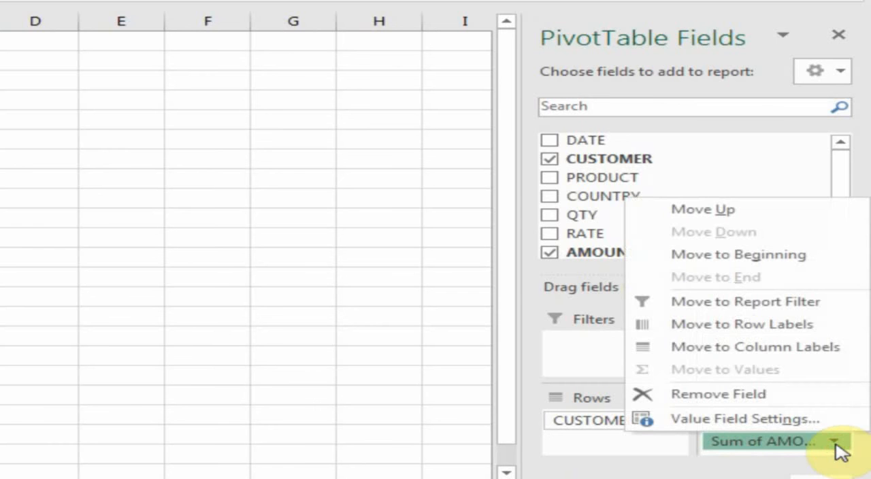
left_click(714, 419)
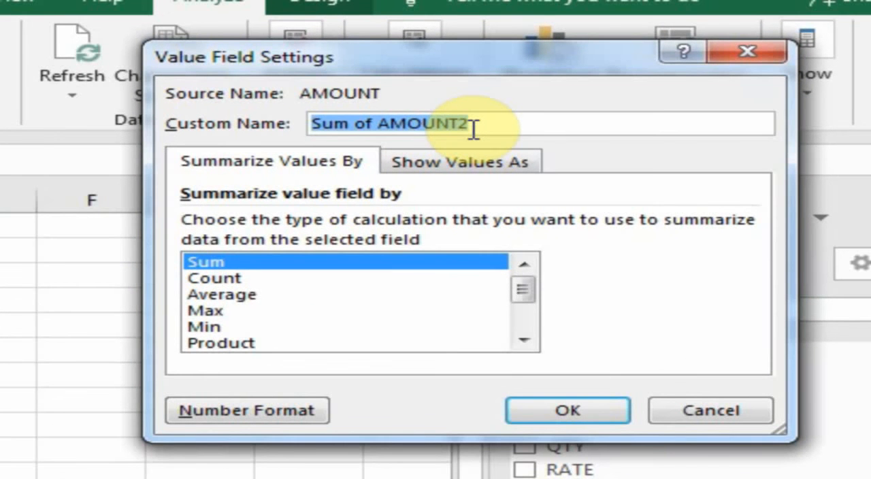
type("r")
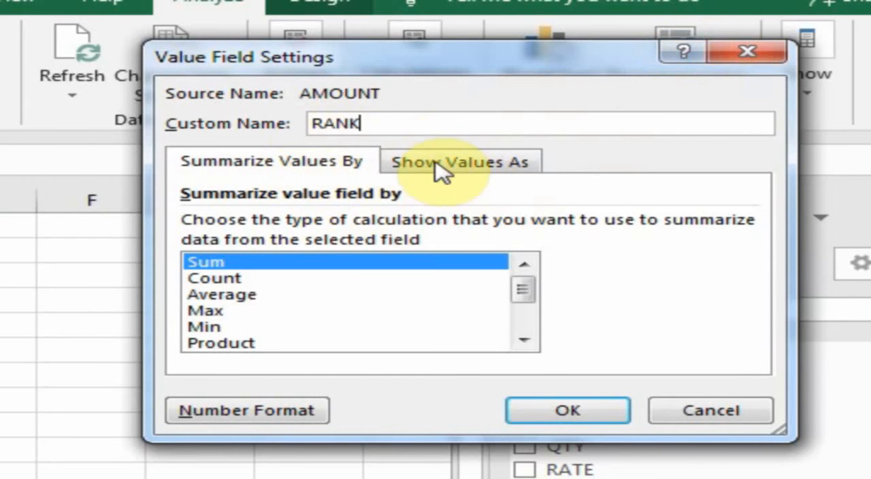
left_click(466, 169)
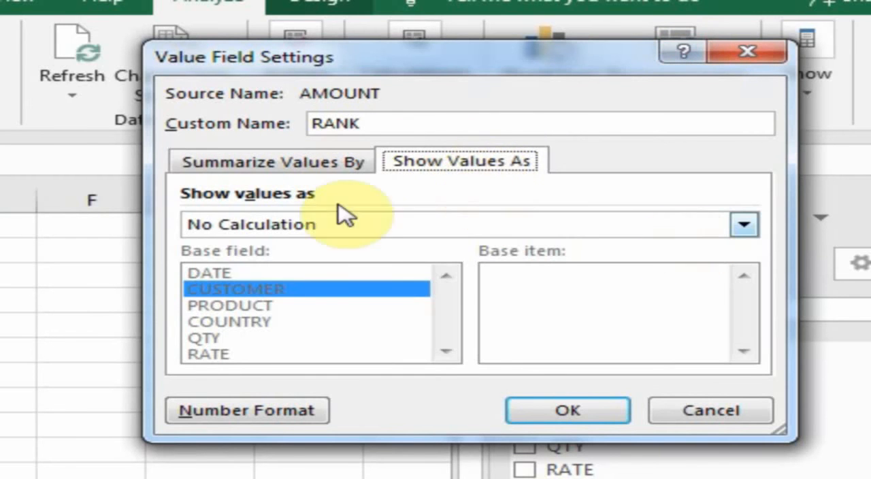
left_click(746, 227)
scroll(744, 306, "down", 3)
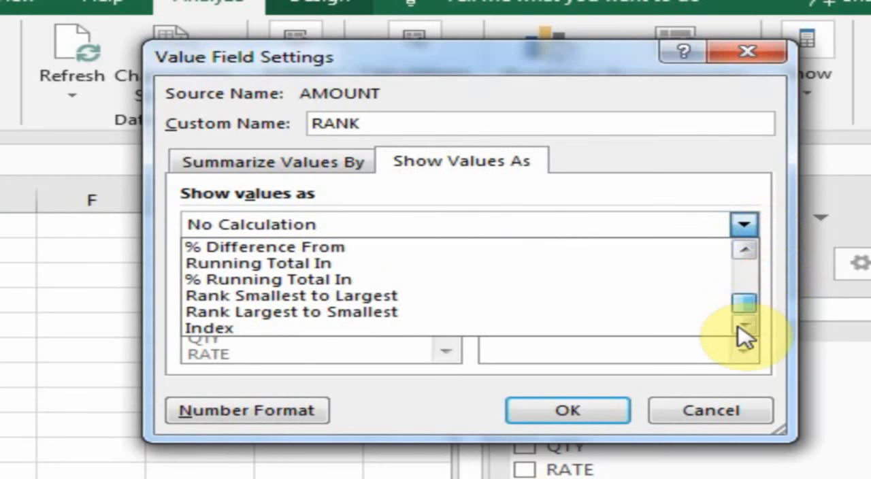
left_click(297, 319)
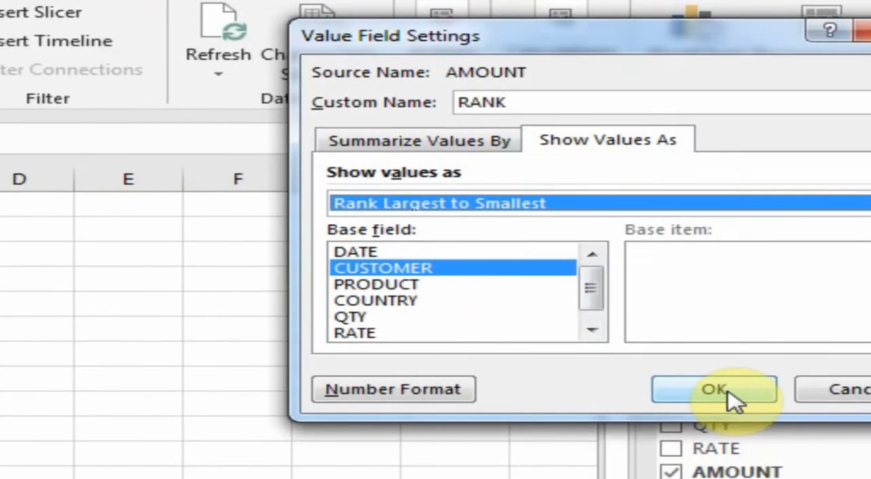
left_click(568, 411)
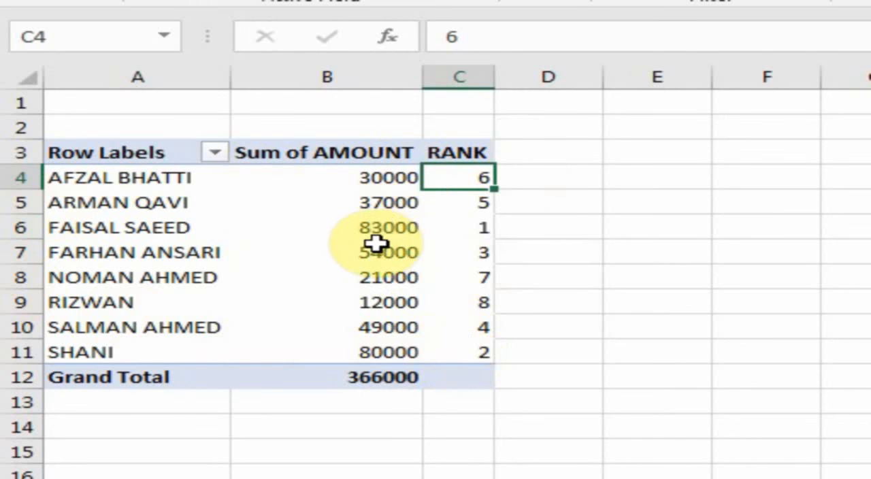
- Compare the summed amounts with the ranks for the customers in rows 6, 11 and 9 of the PivotTable
left_click(480, 229)
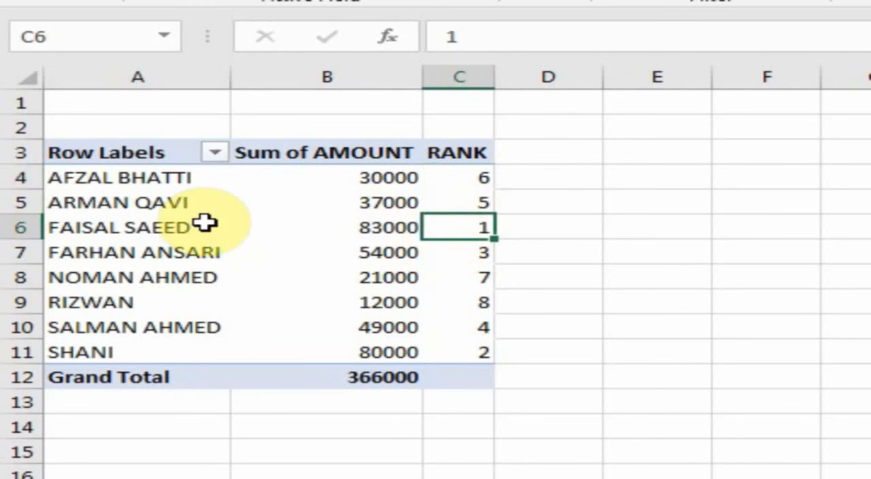
left_click(340, 228)
left_click(462, 227)
left_click(159, 227)
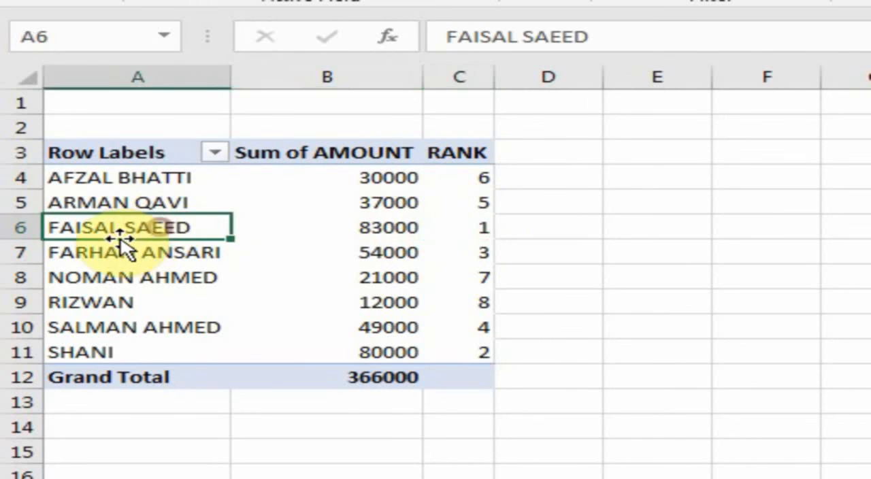
left_click(369, 223)
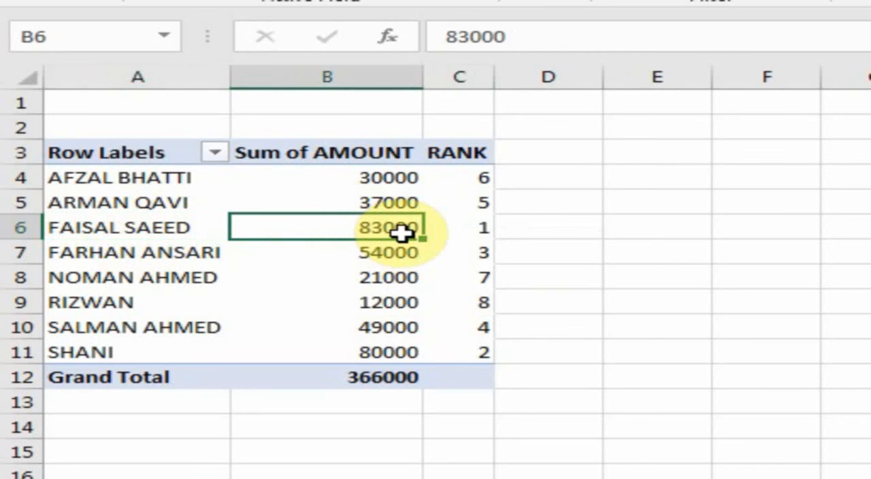
left_click(483, 230)
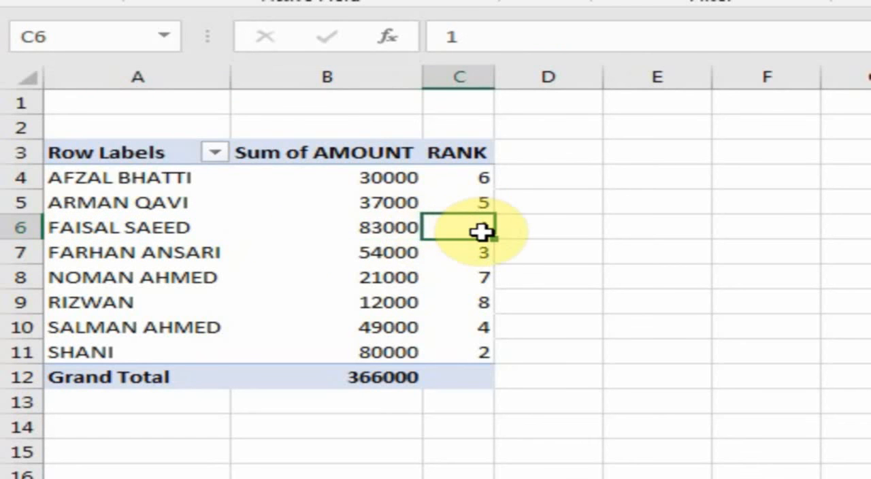
left_click(483, 351)
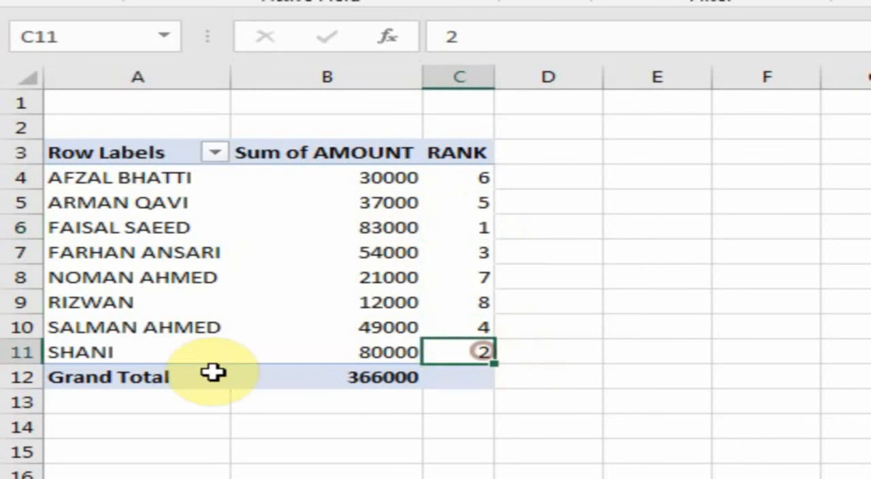
left_click(128, 352)
left_click(364, 349)
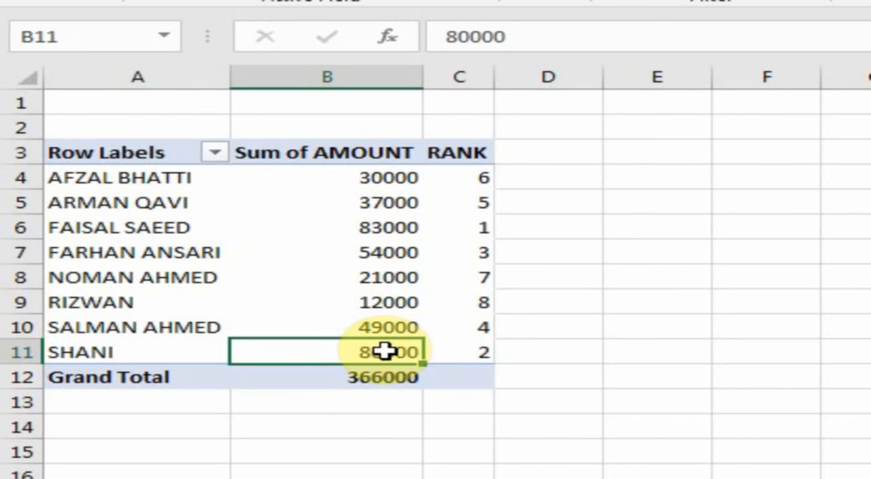
left_click(461, 351)
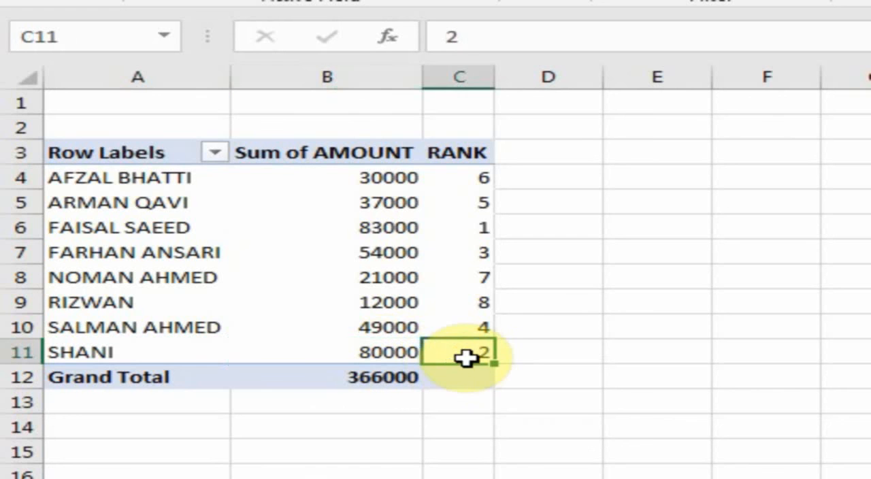
left_click(147, 305)
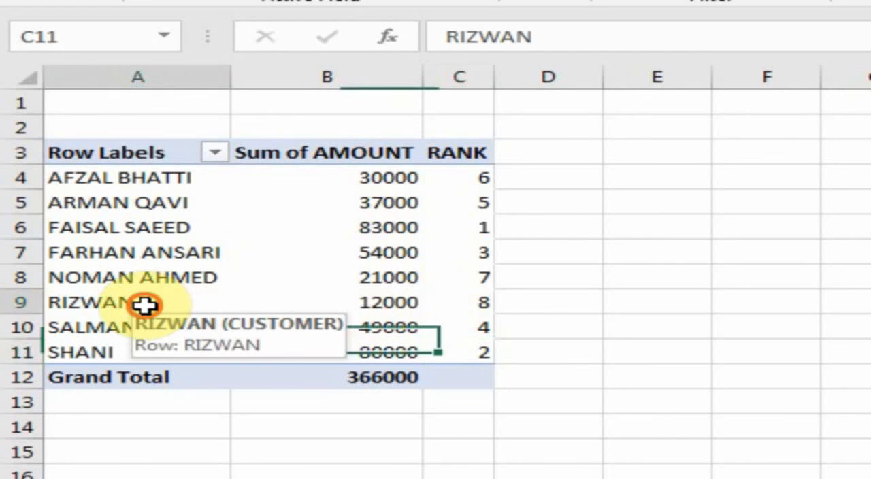
left_click(371, 304)
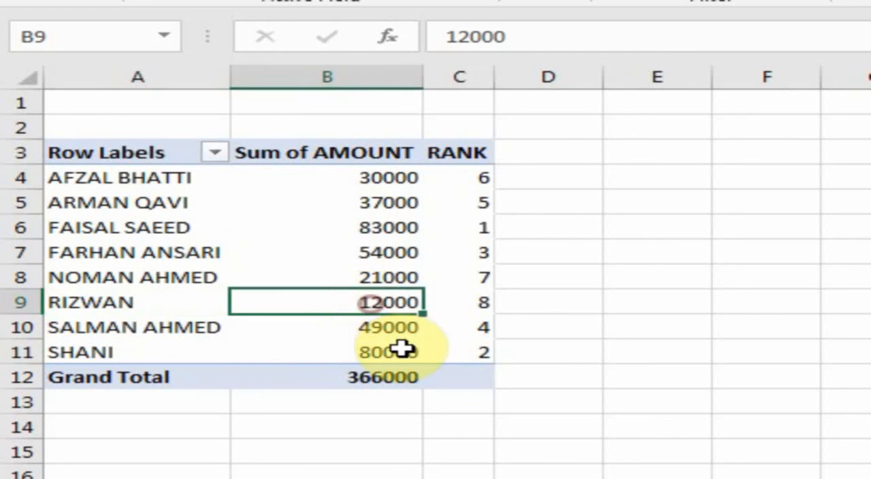
left_click(482, 307)
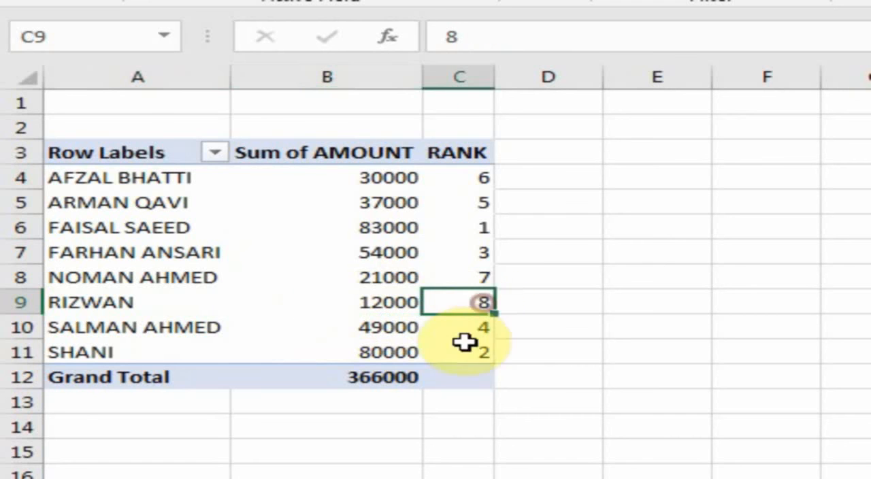